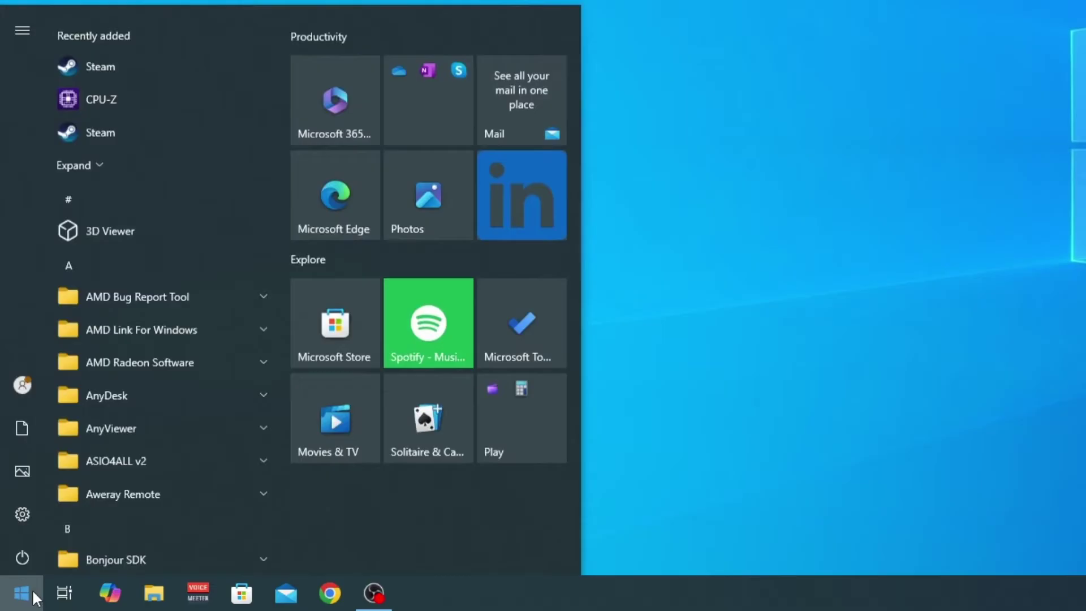
- Launch the Run dialog from a Start search for 'run' and enter appdata in its Open box
text(run)
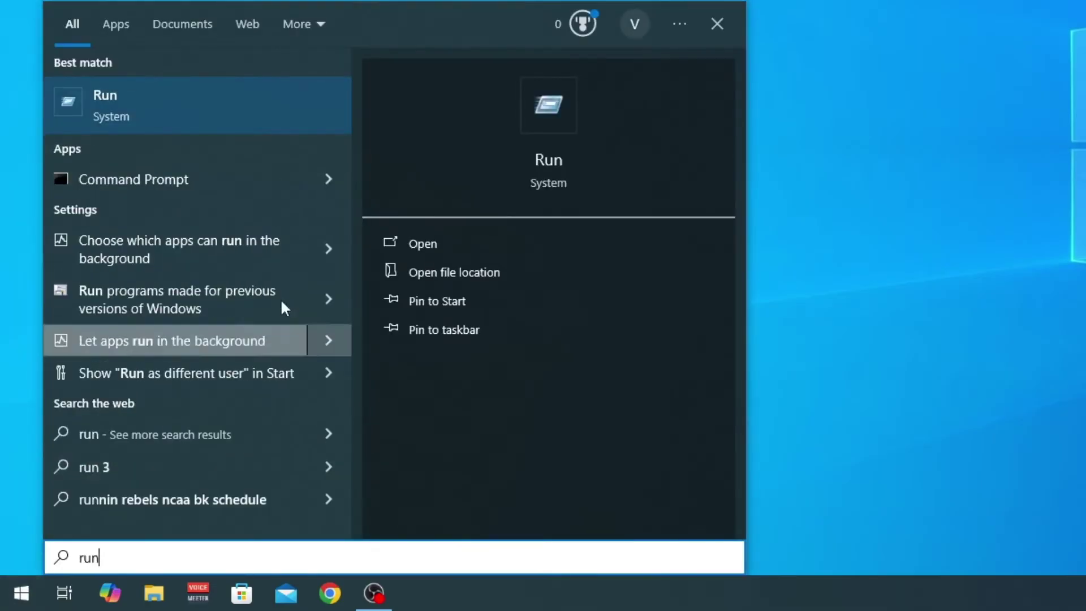
click(298, 101)
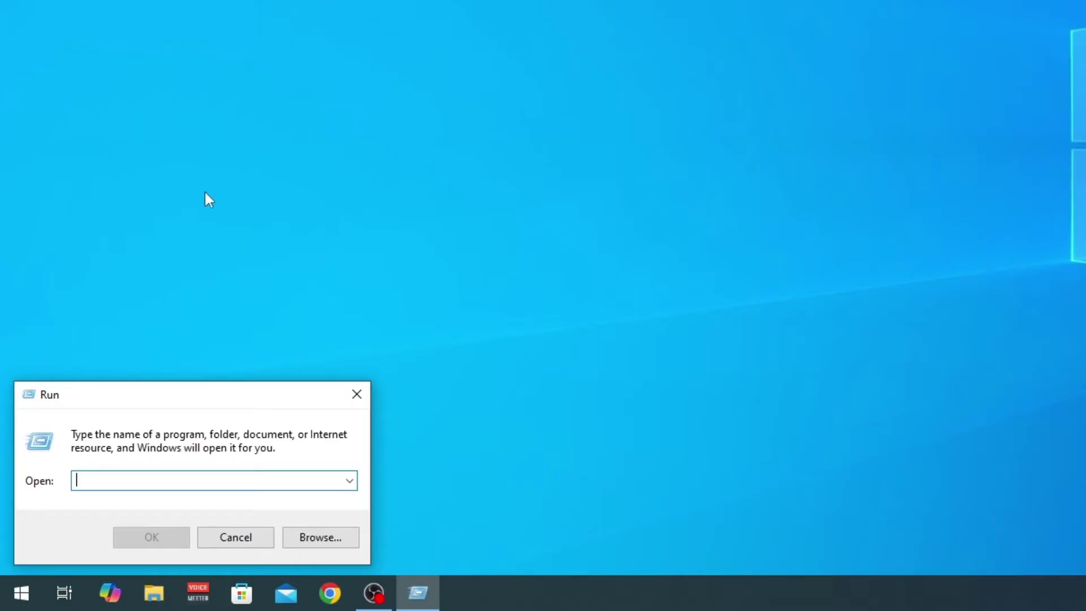
text(app)
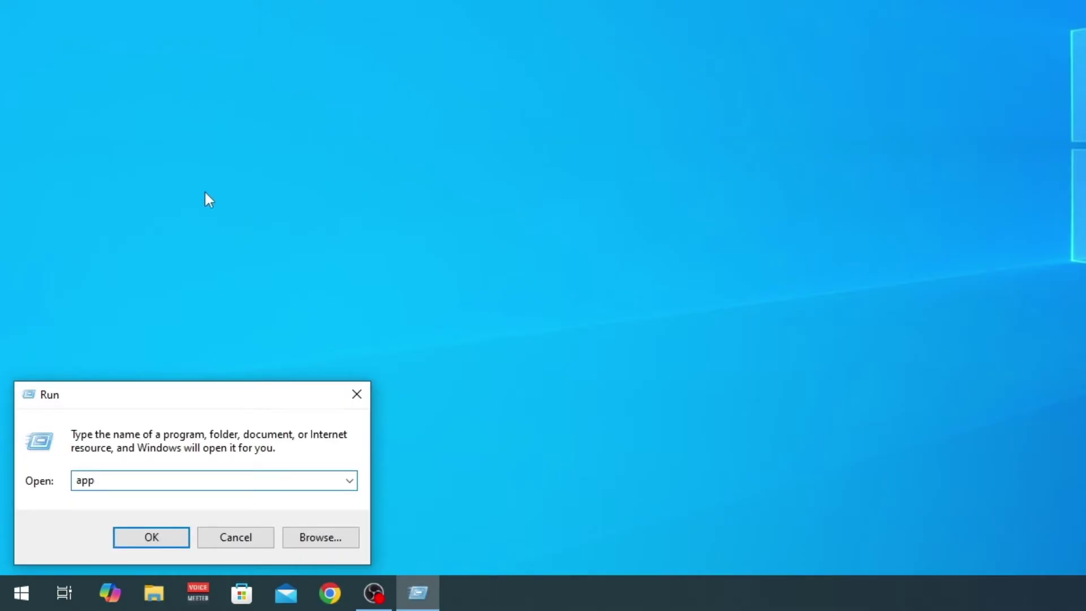
text(data)
- Open the AppData folder from Run, go into Local, and browse its 36 items
click(158, 540)
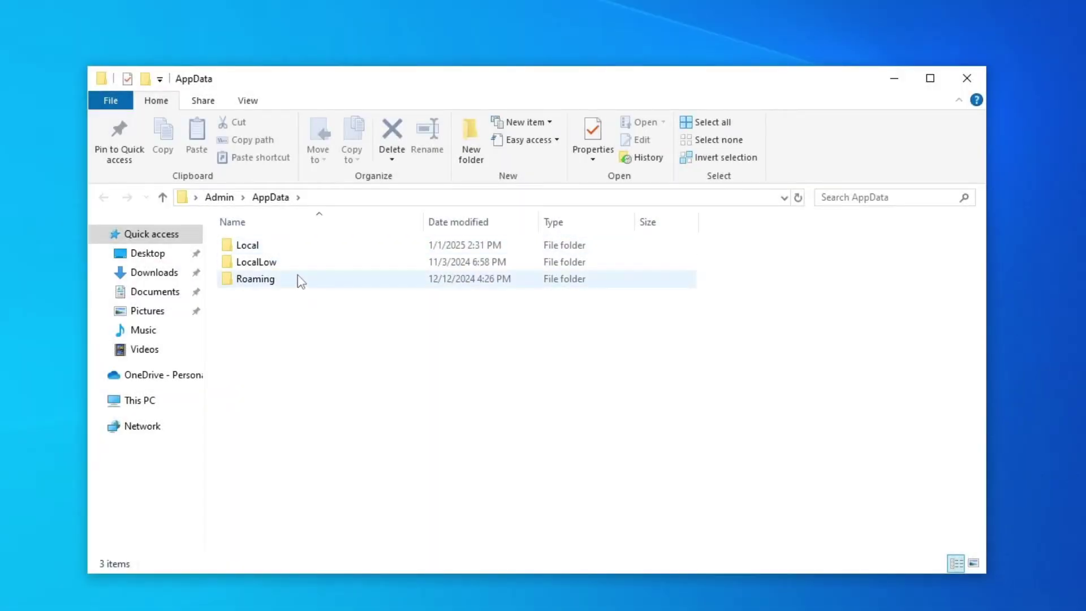
double_click(267, 245)
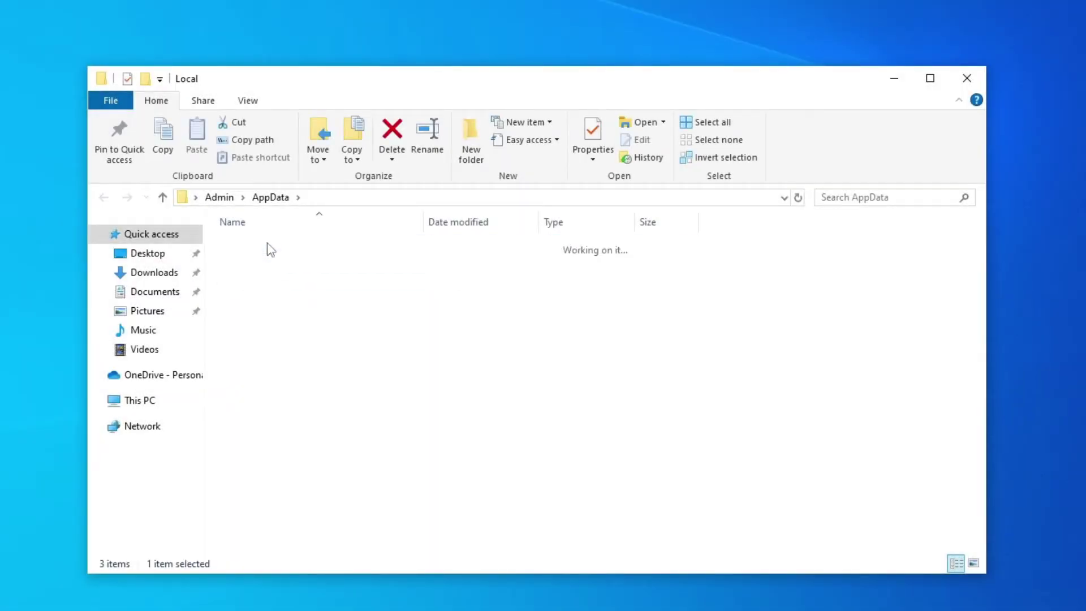
scroll(855, 262, down, 6)
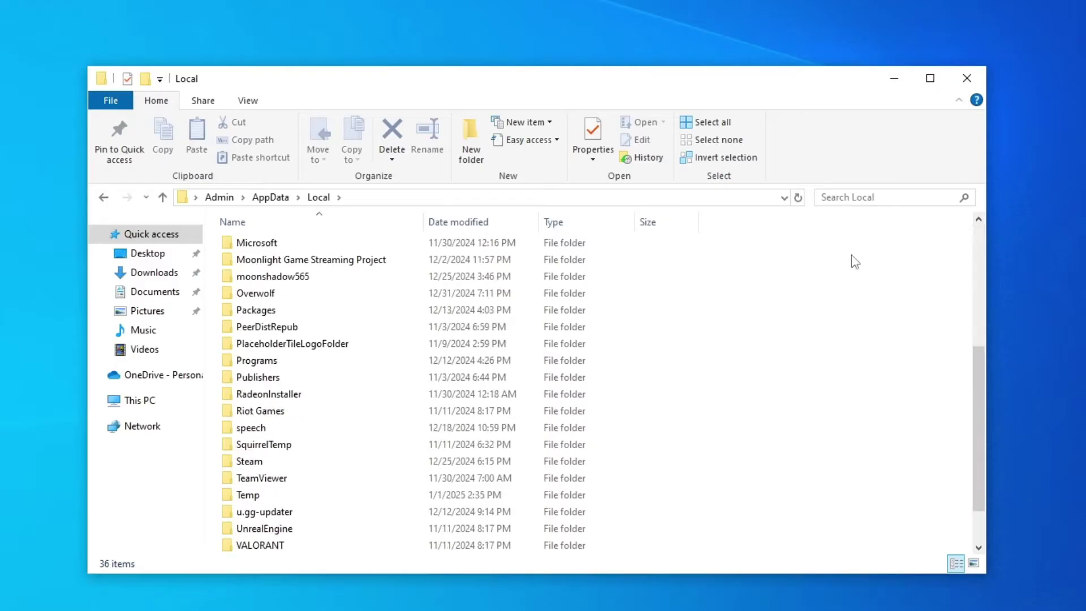
scroll(854, 264, up, 2)
scroll(854, 264, up, 4)
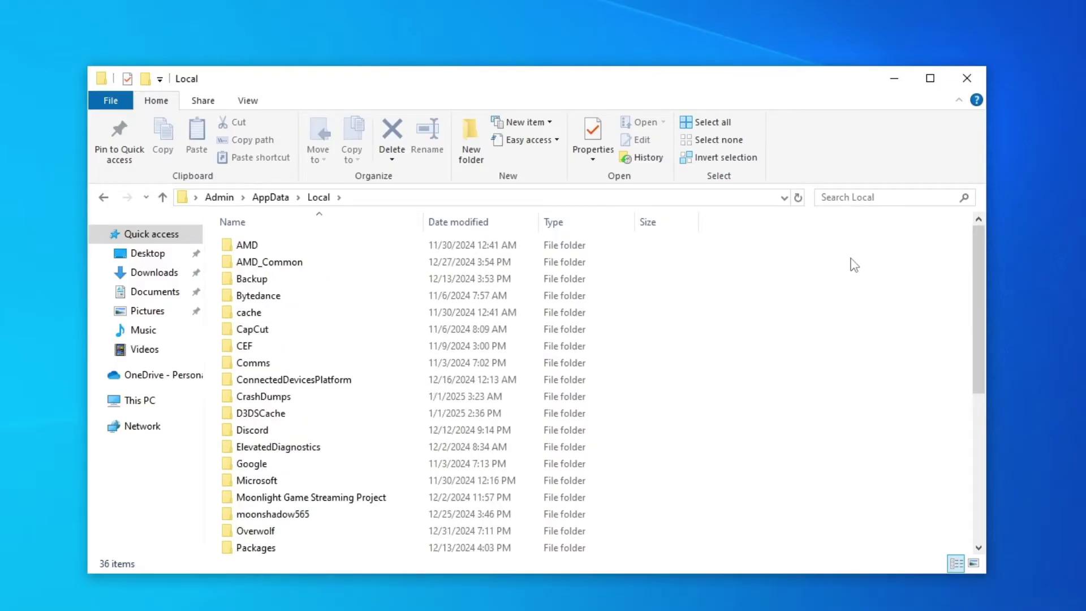
scroll(855, 265, down, 6)
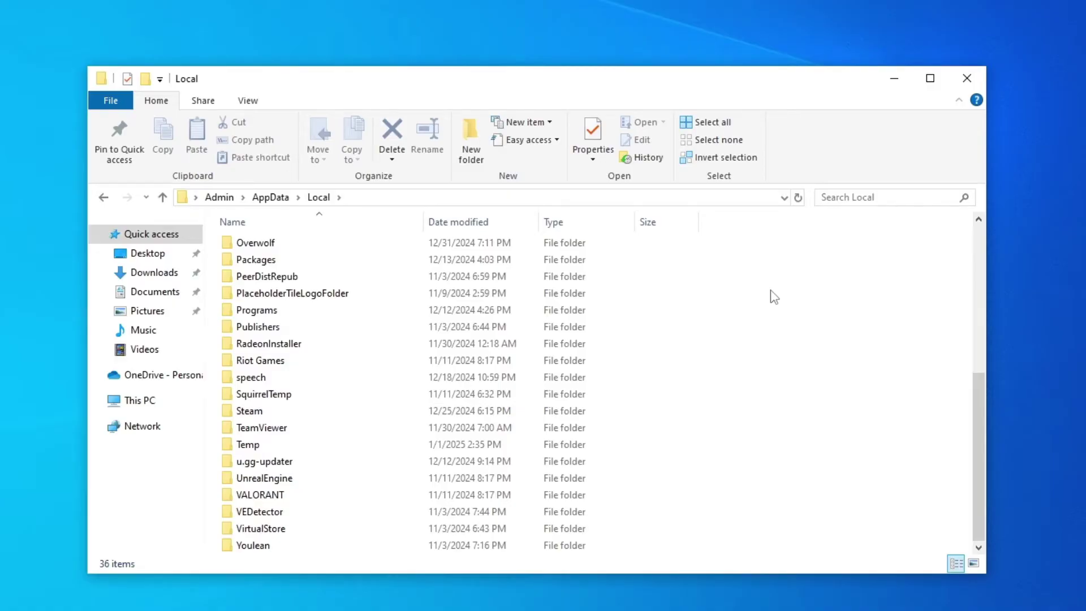
- Search Start for 'Hidden' to reach the For developers page's hidden-files setting
key(ctrl+v)
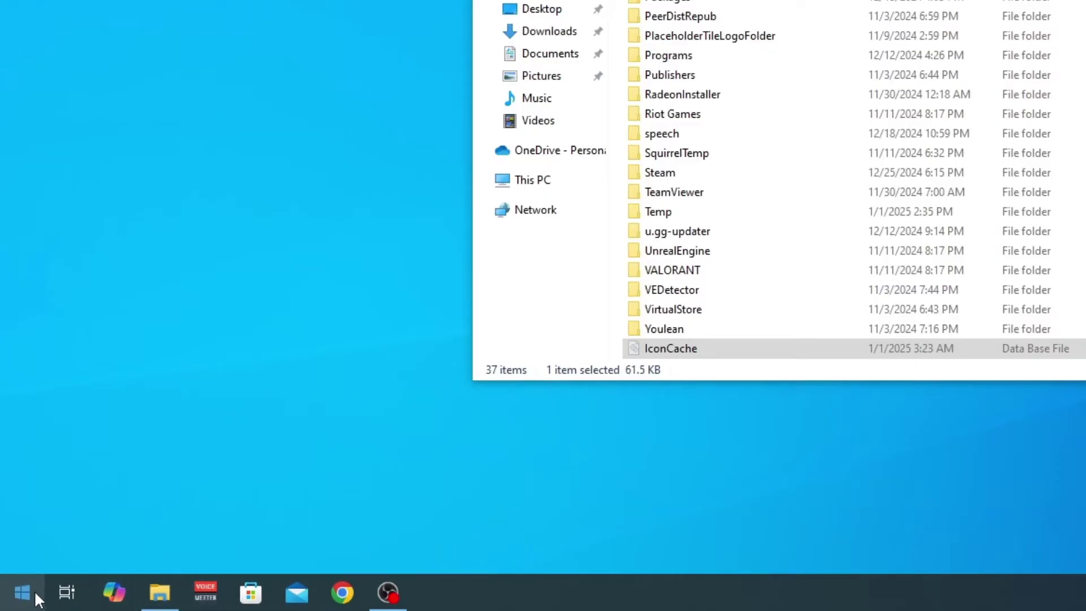
click(23, 592)
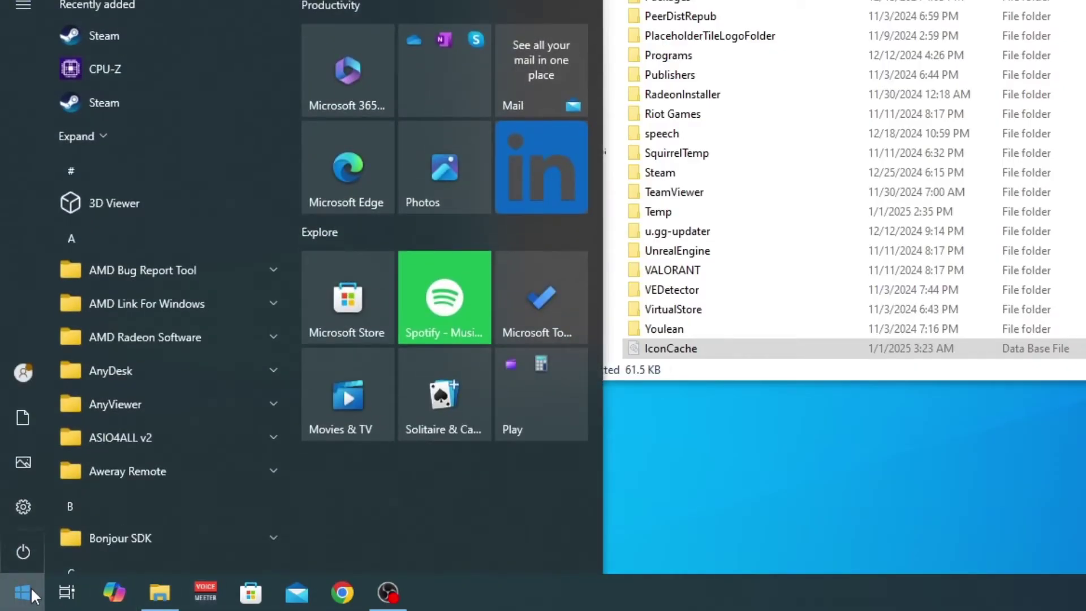
text(Hidden)
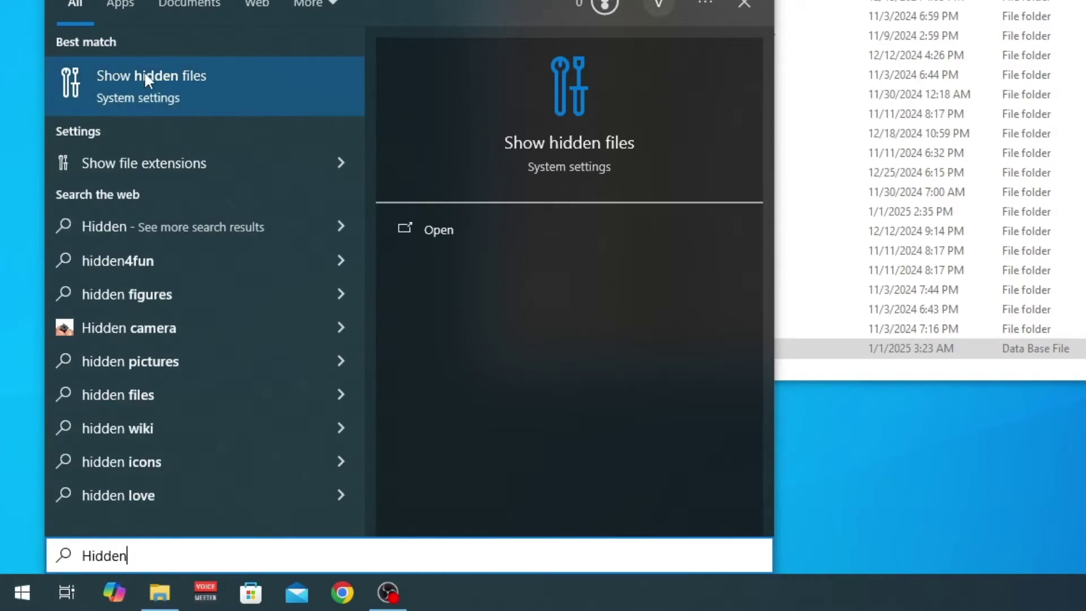
click(305, 75)
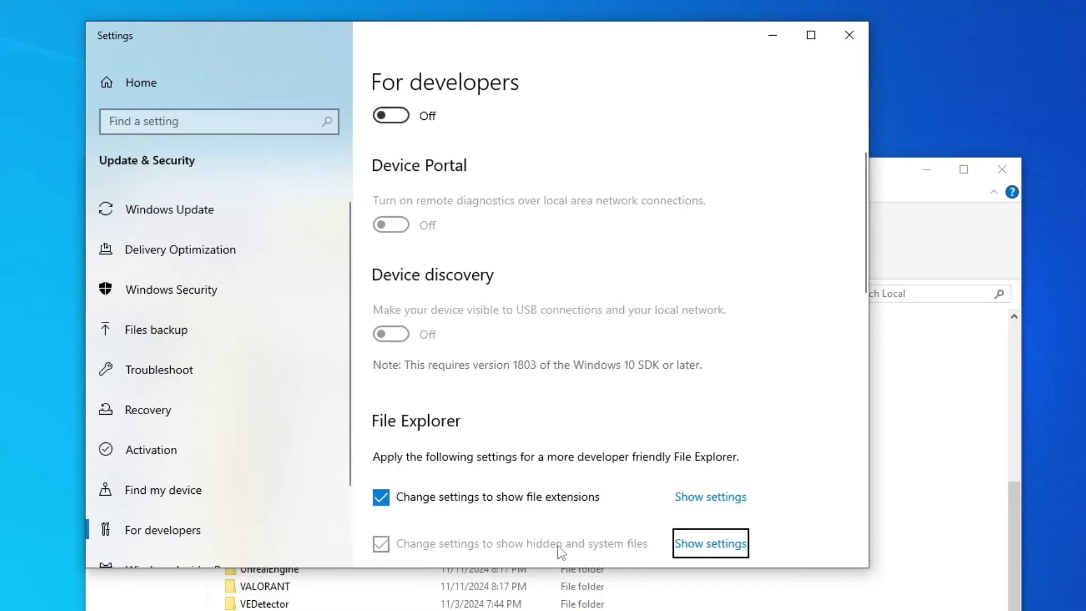
- Turn on 'Show hidden files, folders, and drives' in File Explorer Options and apply it
click(799, 543)
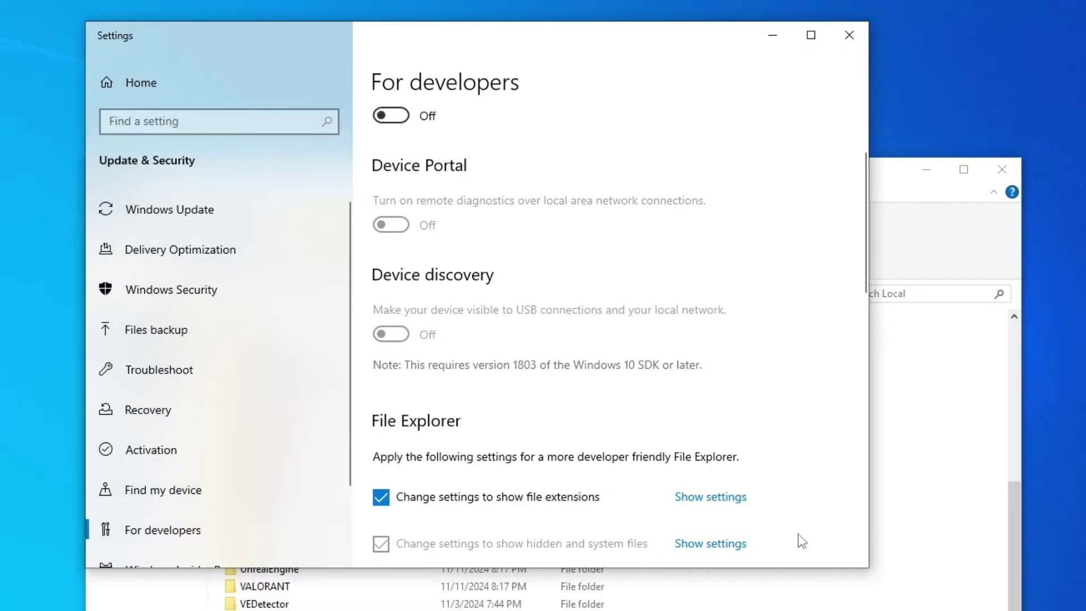
click(743, 544)
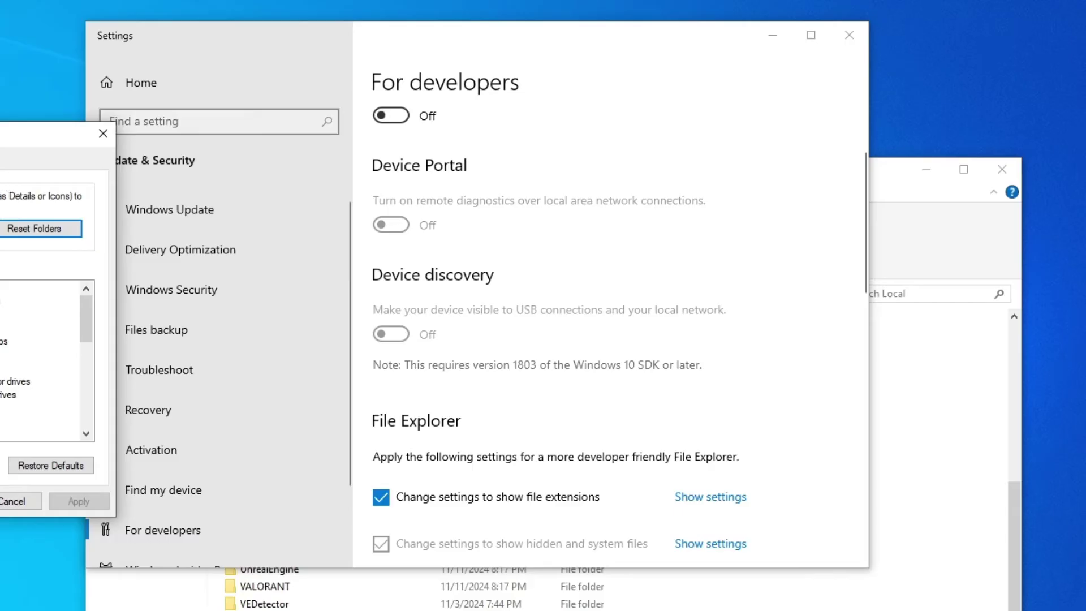
drag(0, 140, 572, 150)
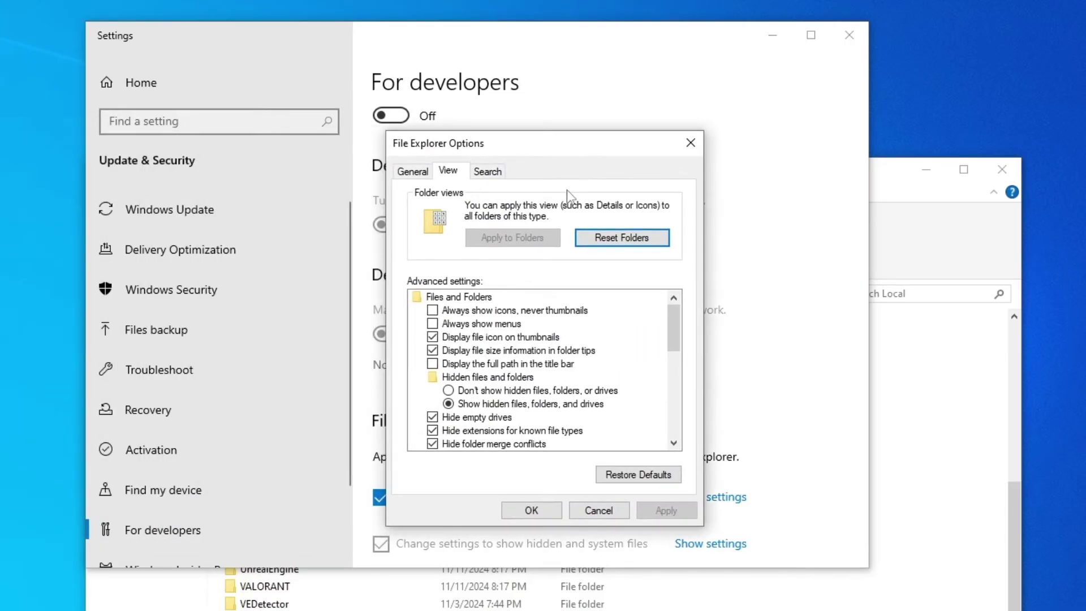
click(469, 405)
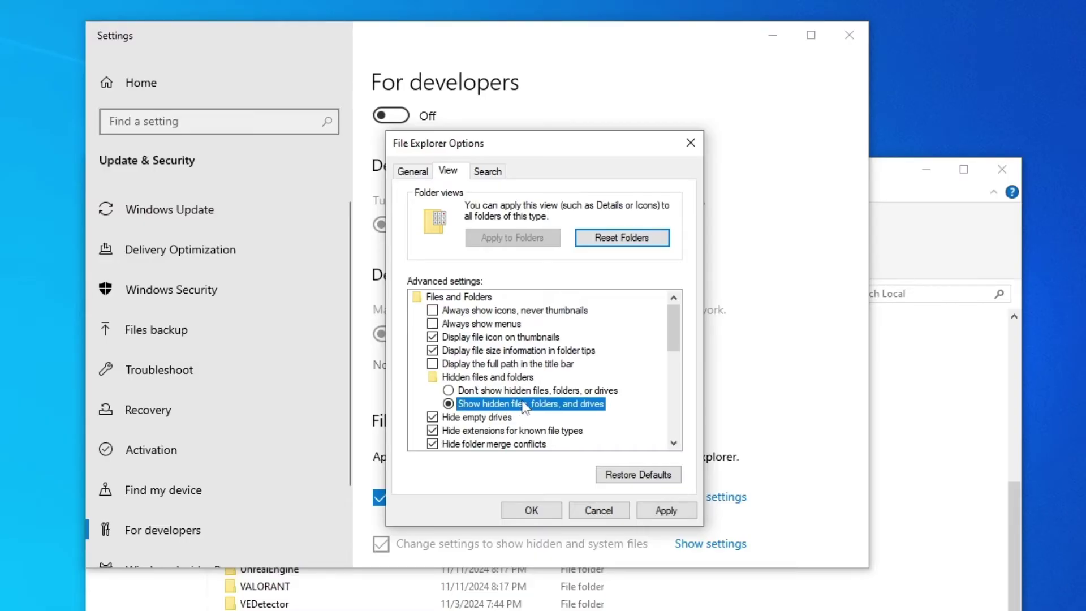
click(659, 515)
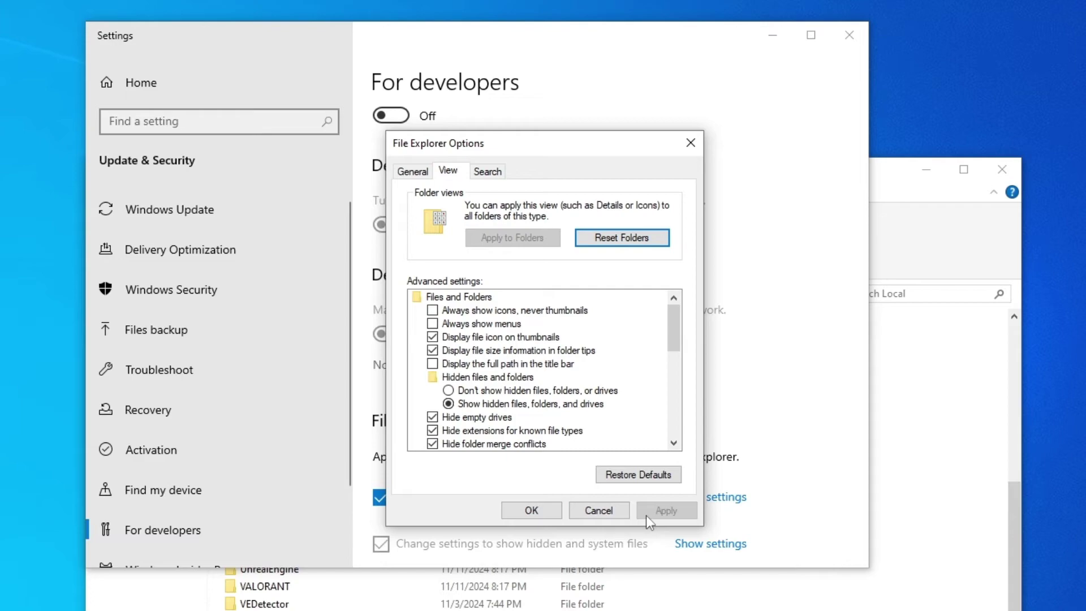
click(548, 512)
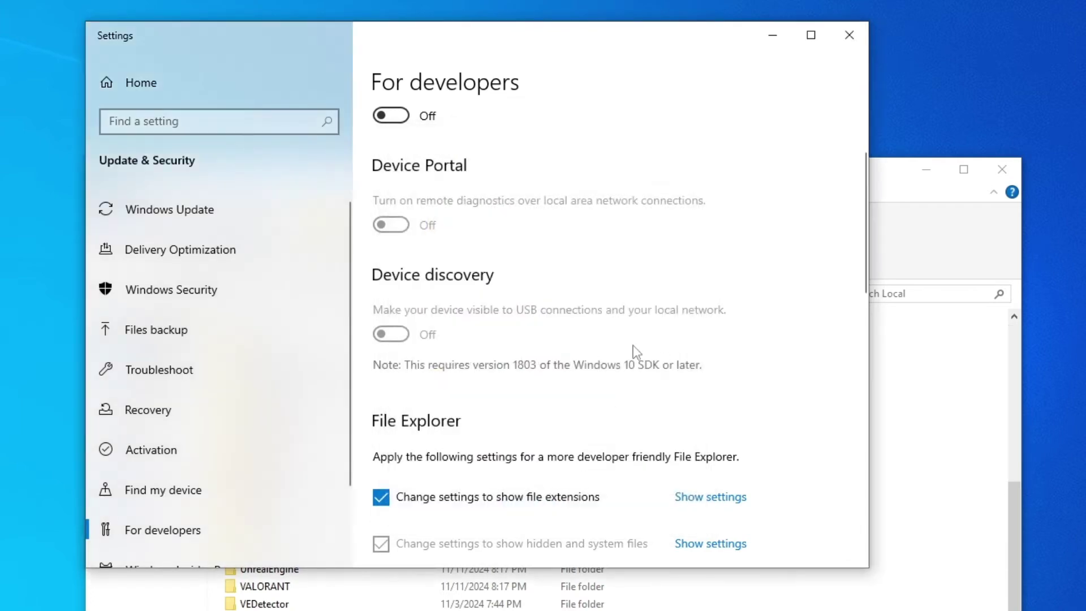
- Back up IconCache by copying it to the desktop, then delete it from Local
click(850, 34)
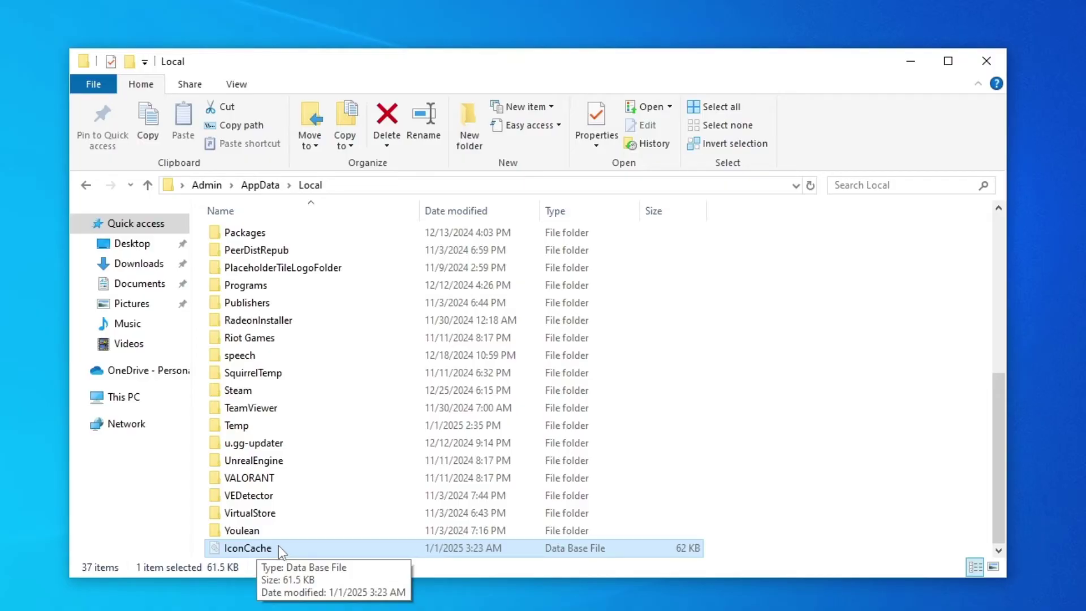
right_click(278, 546)
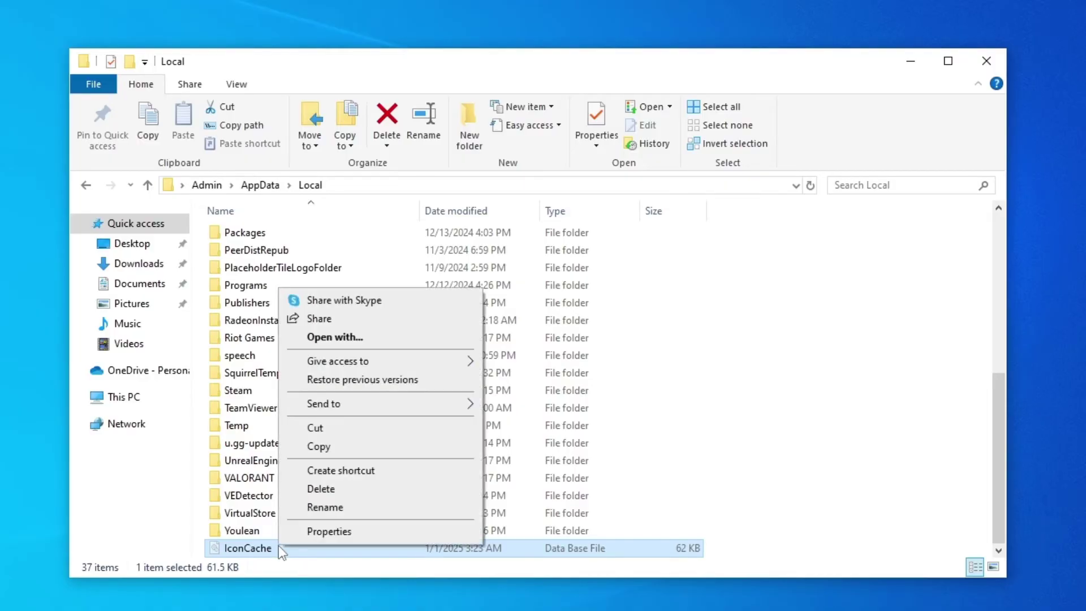
click(427, 449)
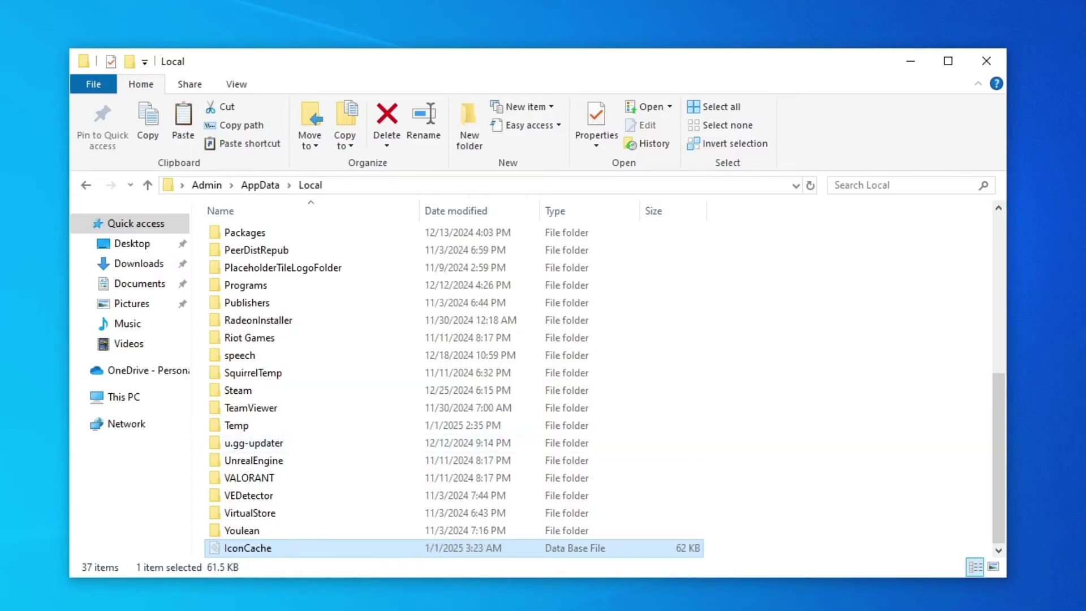
right_click(702, 423)
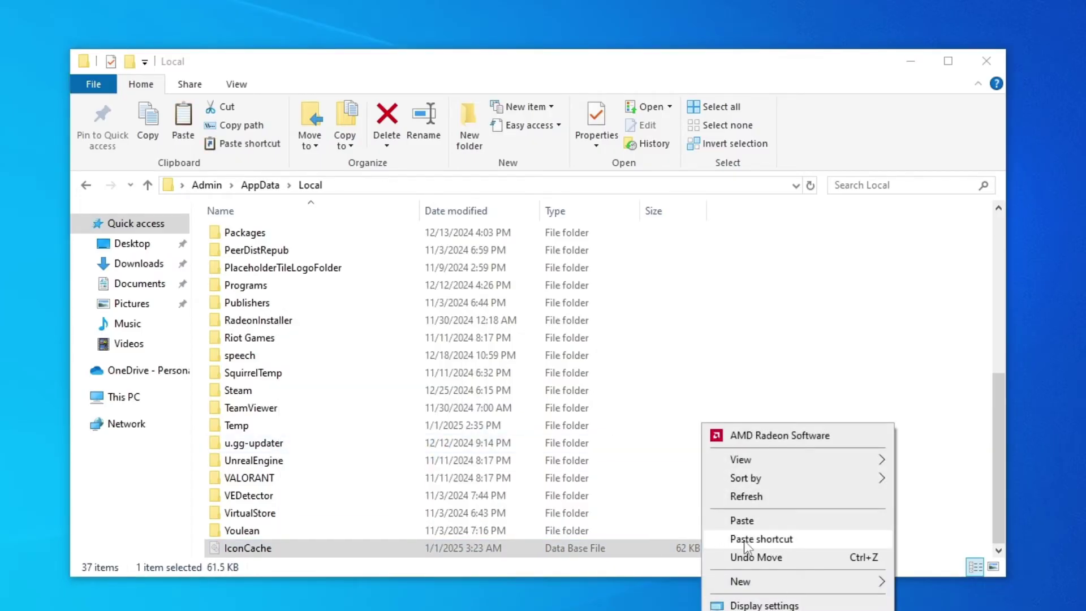
click(855, 519)
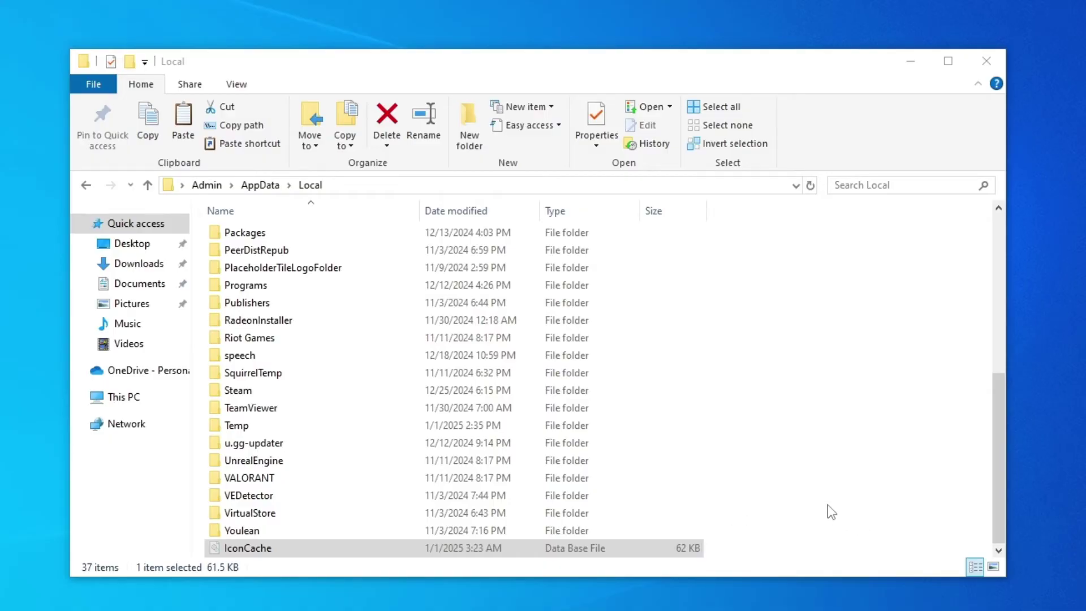
right_click(628, 550)
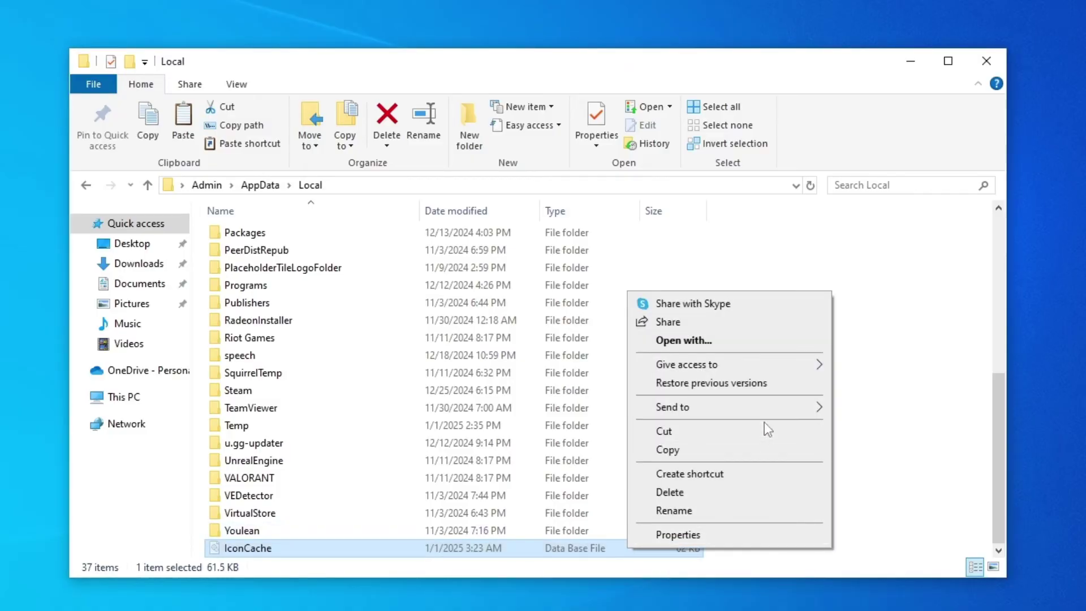
click(788, 490)
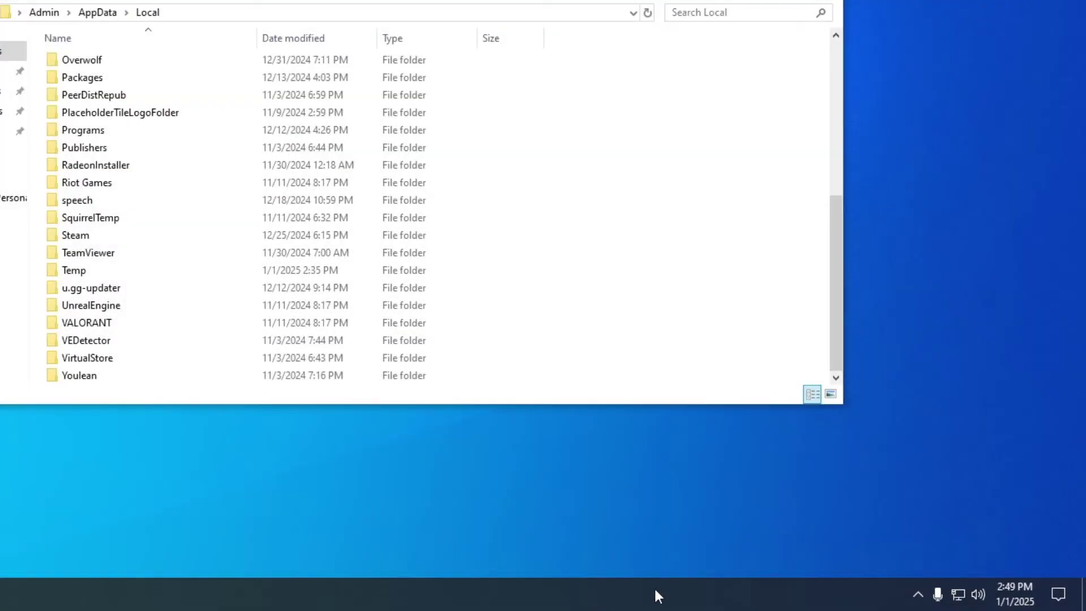
- Open Task Manager from the taskbar and select the Windows Explorer process using the W key
right_click(655, 590)
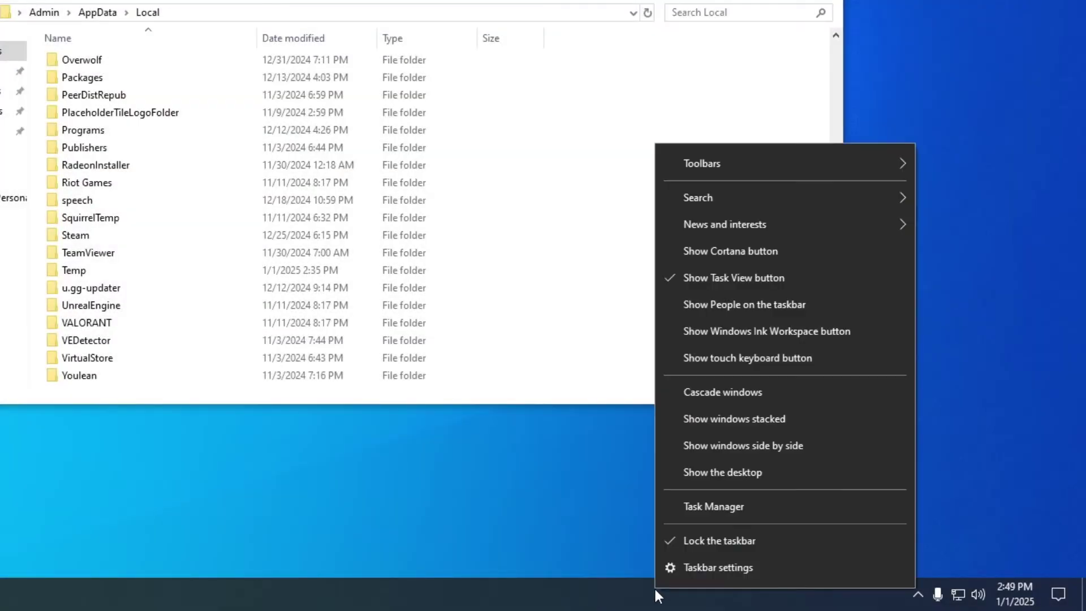
click(748, 508)
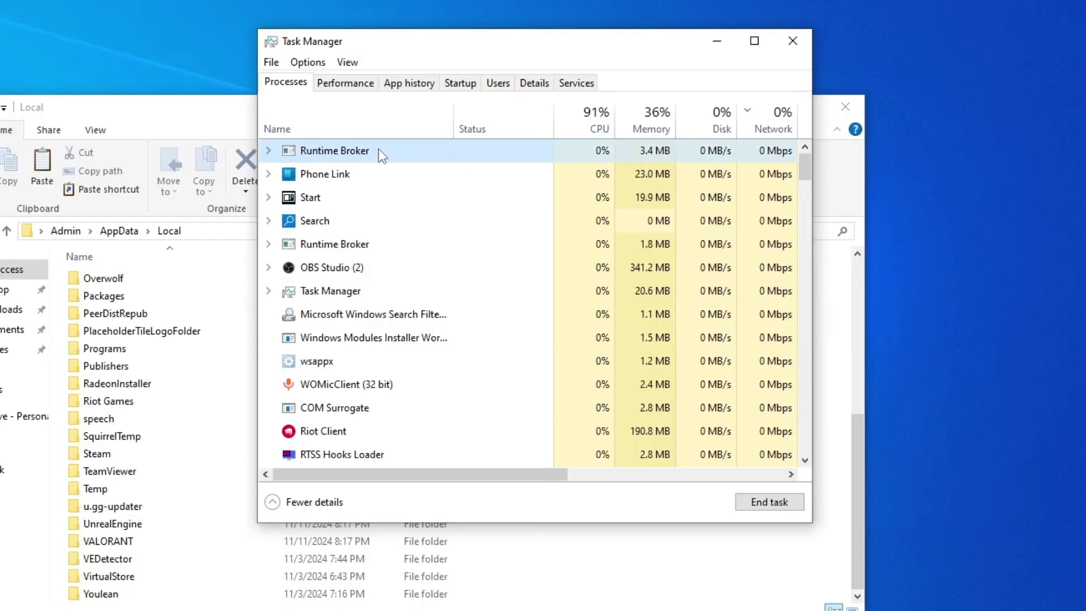
key(w)
key(s)
key(w)
key(w)
key(w)
key(w)
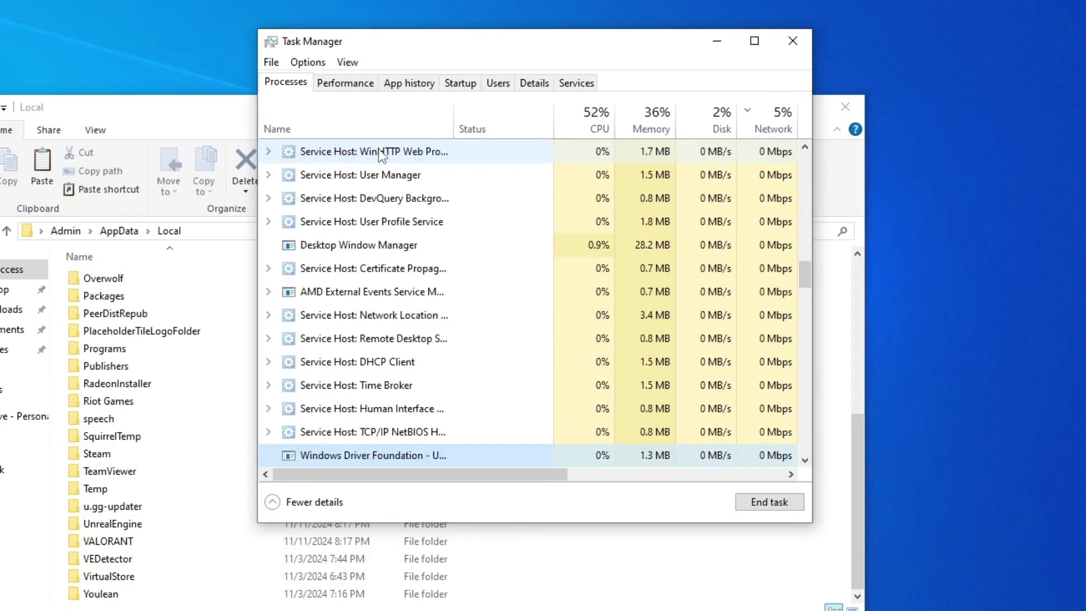
key(w)
key(w)
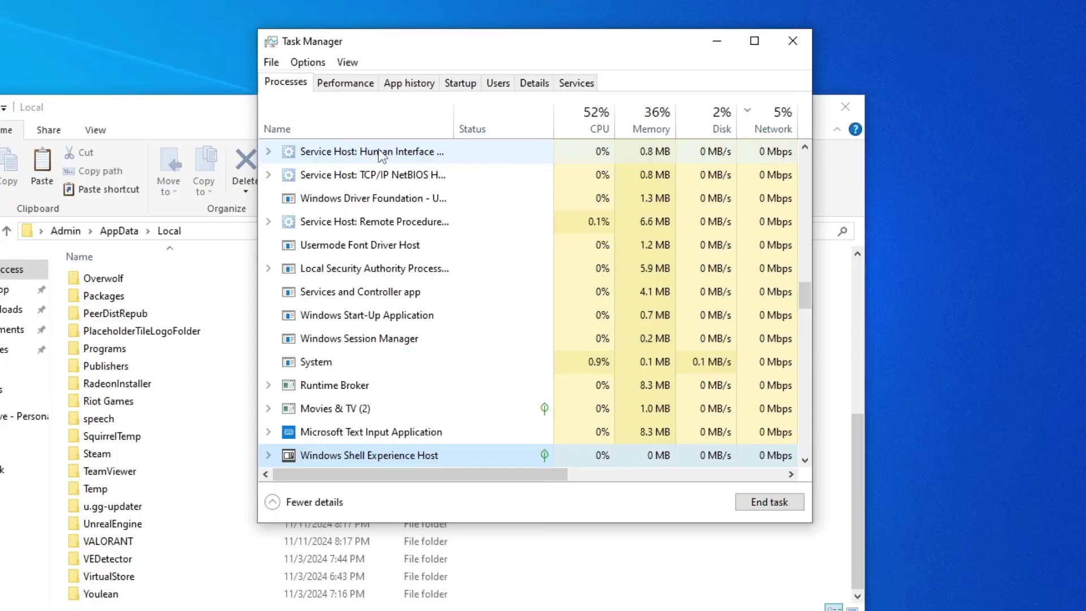
key(w)
key(w)
key(w)
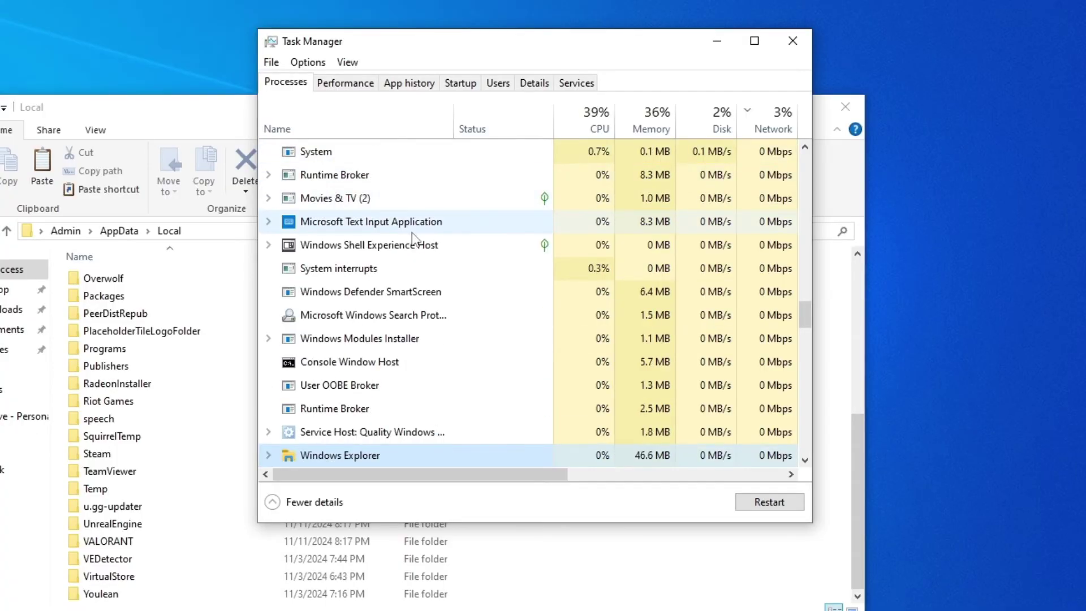
- Restart the Windows Explorer process from its right-click menu in Task Manager
right_click(402, 456)
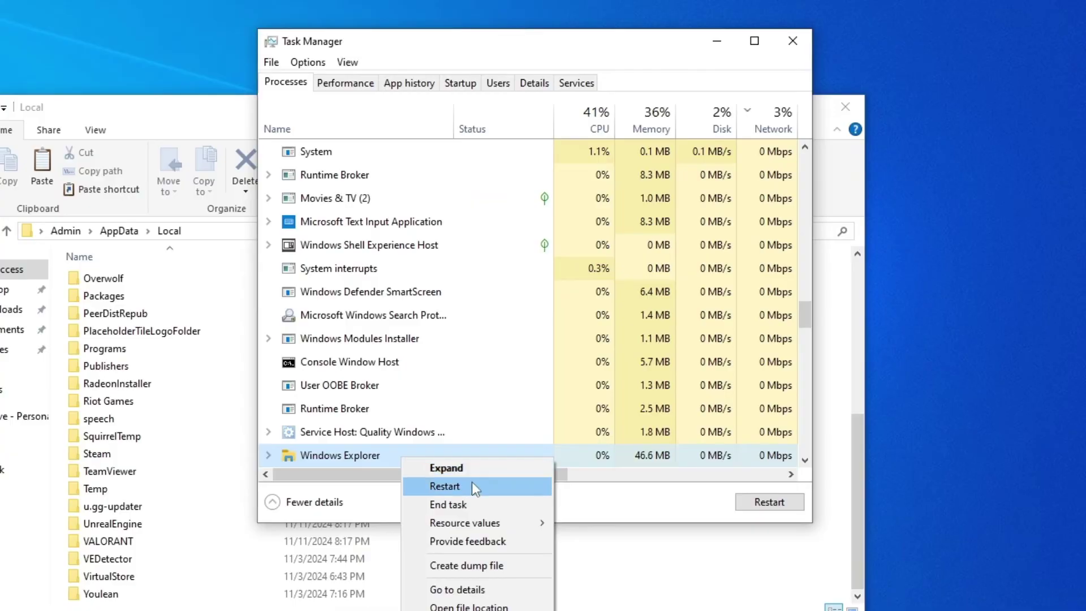
click(376, 456)
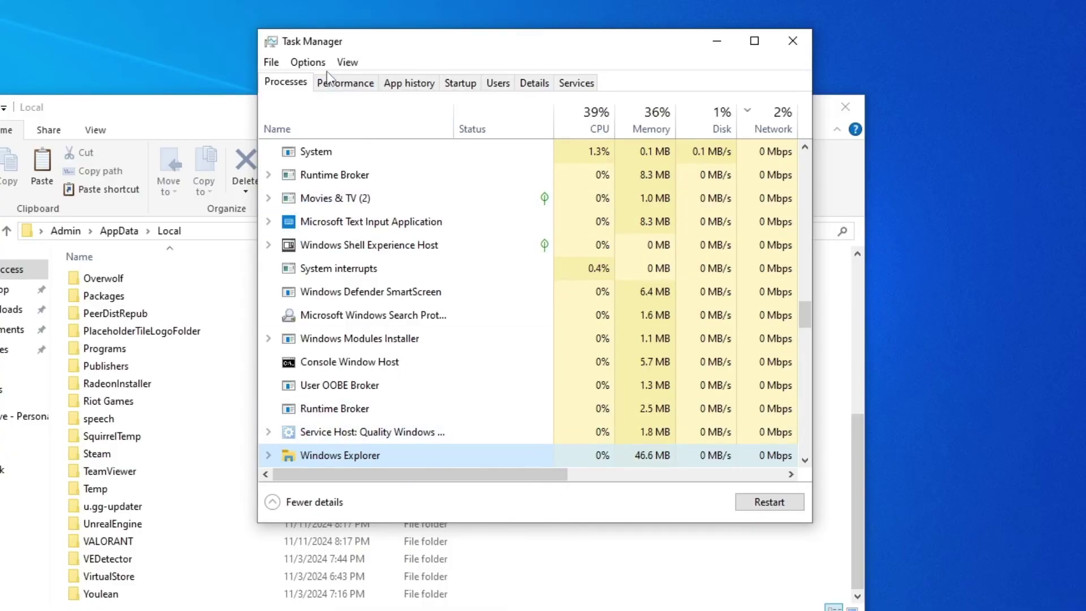
click(343, 64)
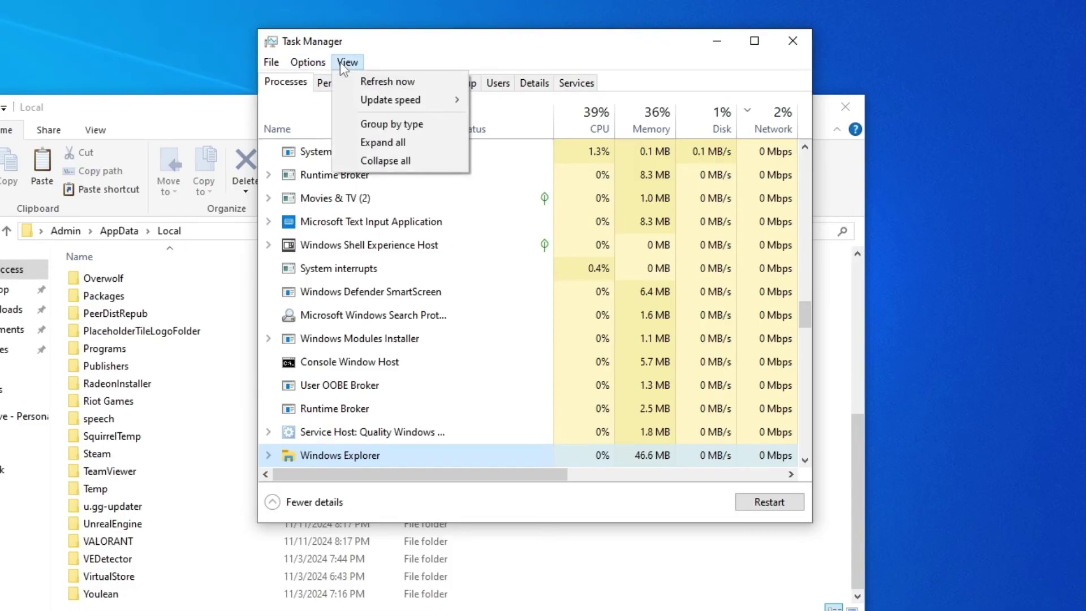
mouse_move(378, 109)
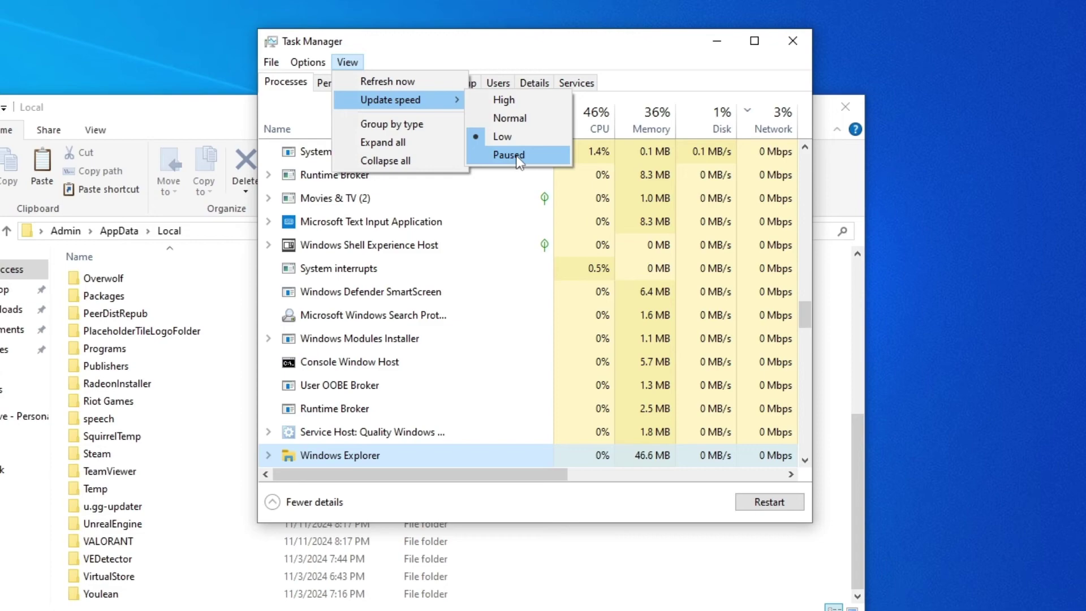
click(455, 272)
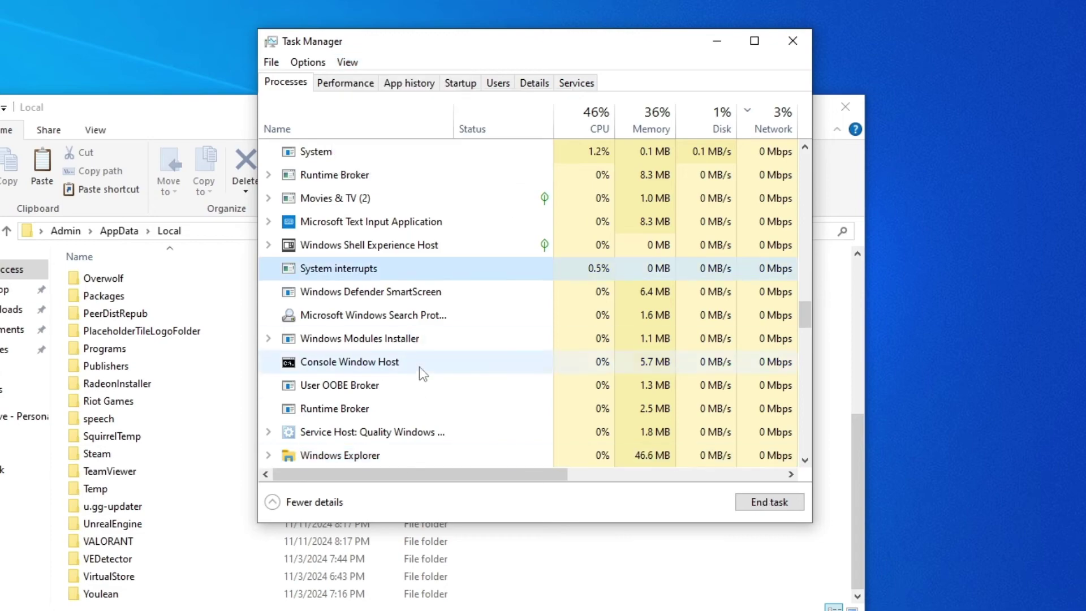
click(405, 452)
right_click(403, 451)
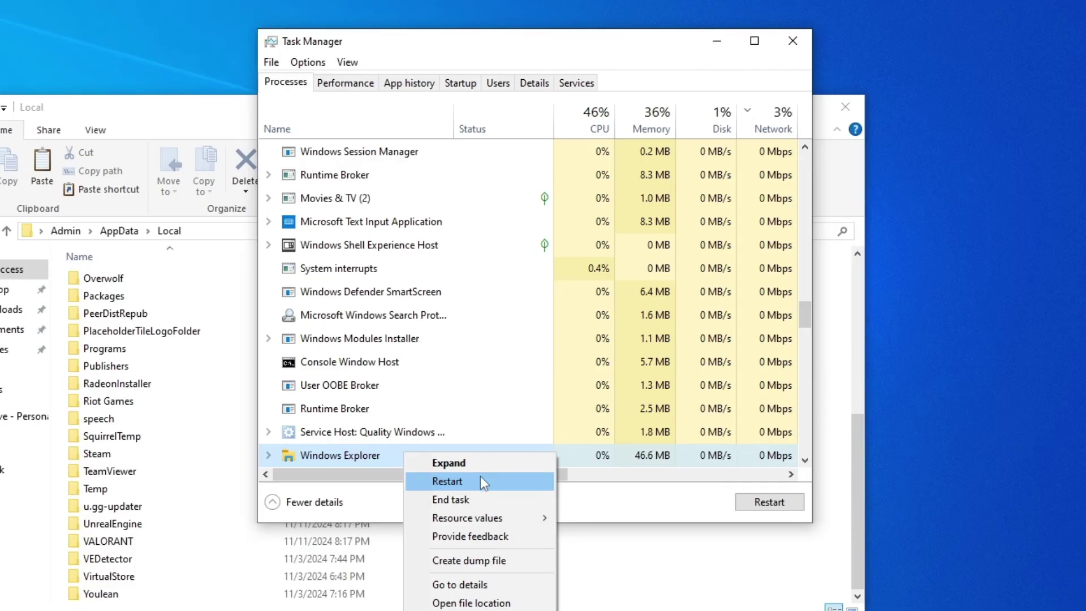
click(539, 479)
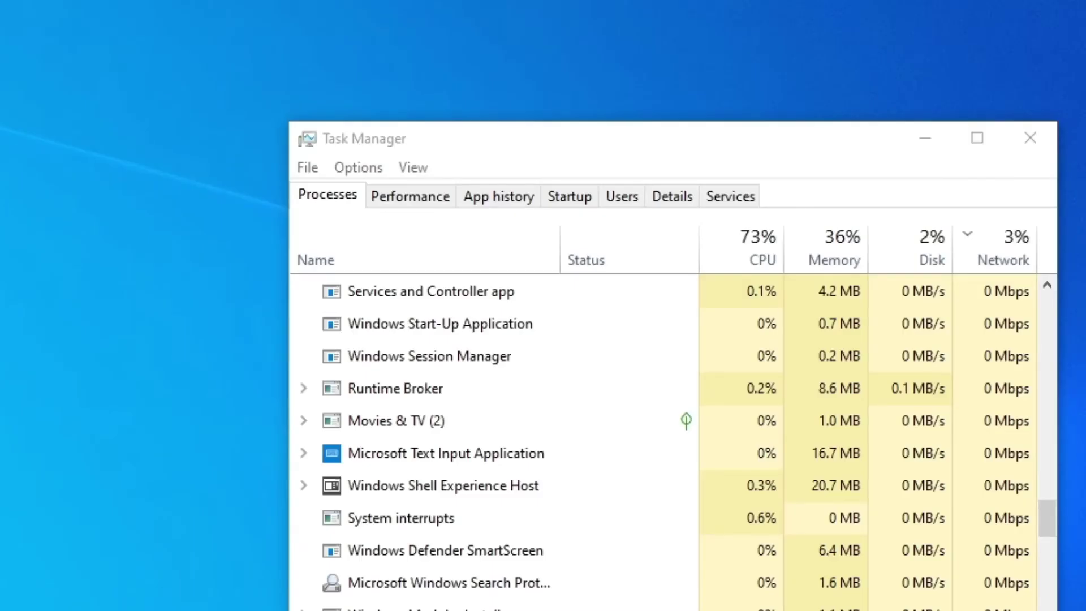
- Close Task Manager and check that the Google Chrome desktop icon displays correctly
key(alt+Tab)
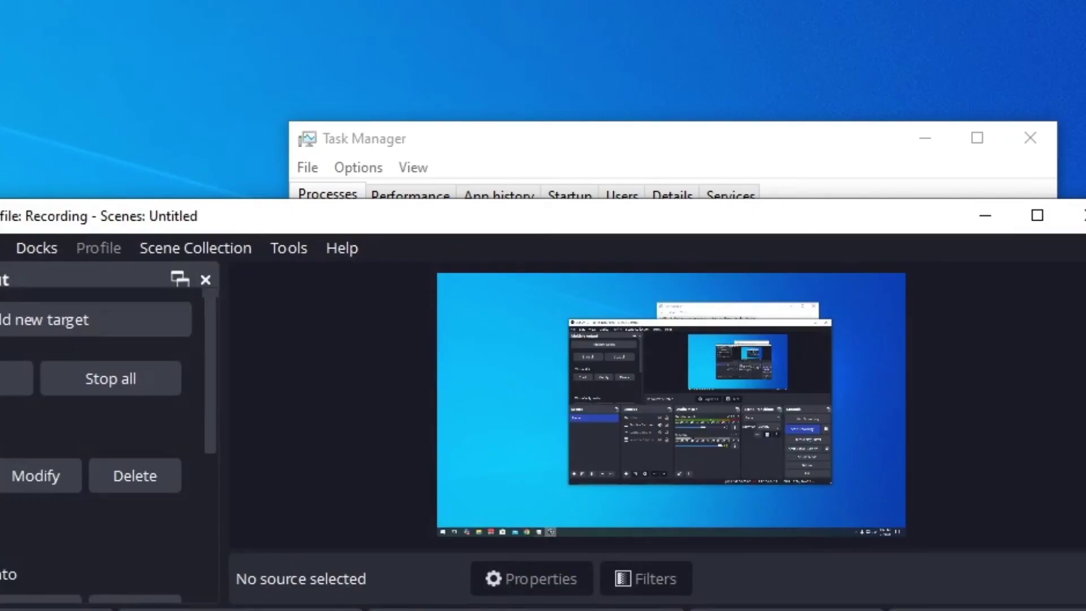
key(alt+Tab)
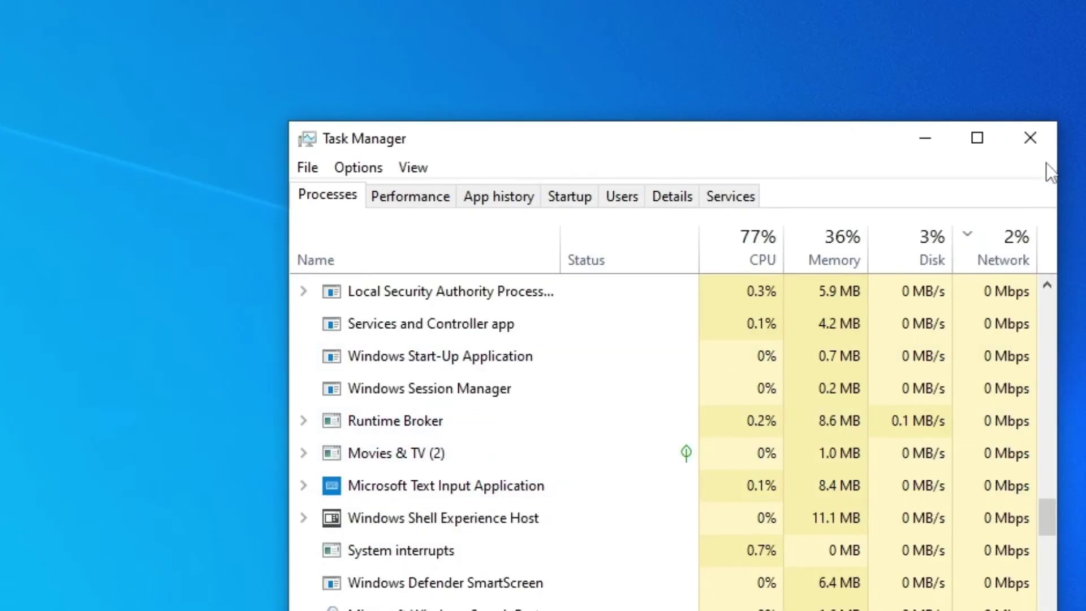
click(1045, 137)
right_click(956, 177)
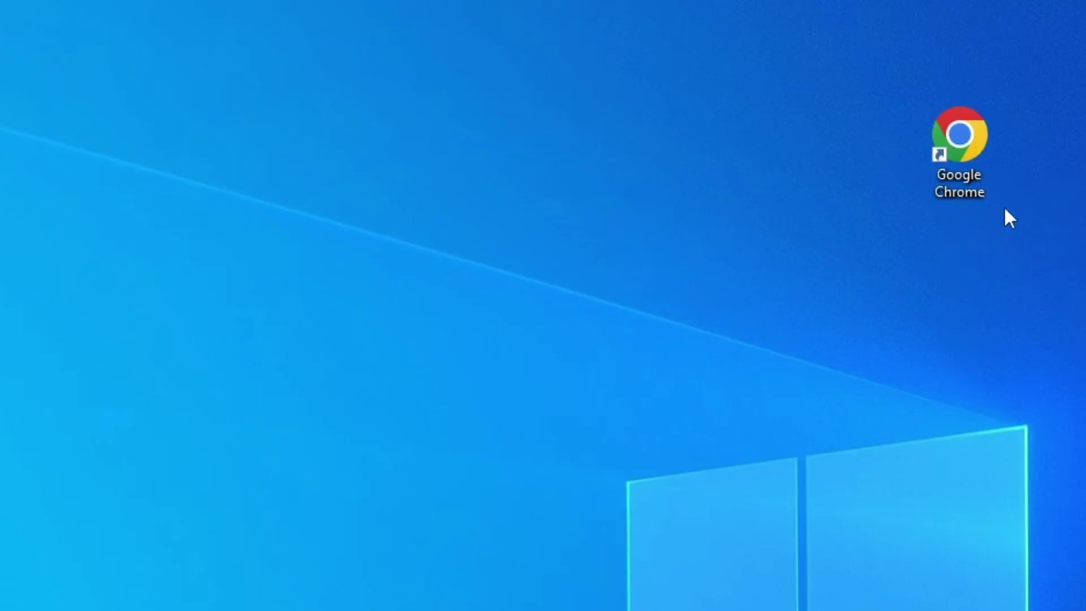
click(957, 147)
drag(1013, 290, 864, 79)
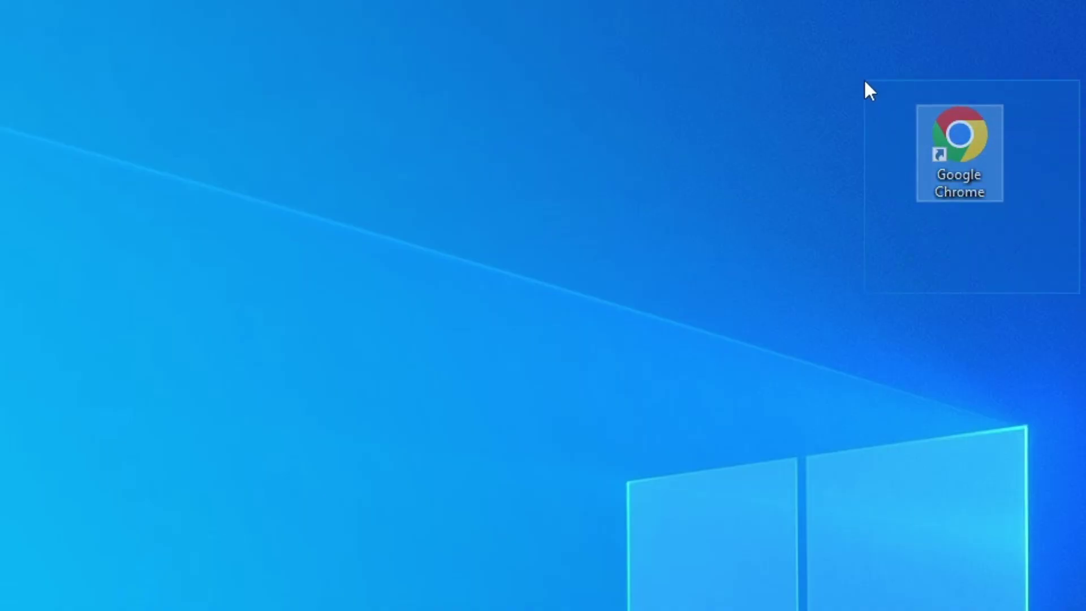
right_click(903, 237)
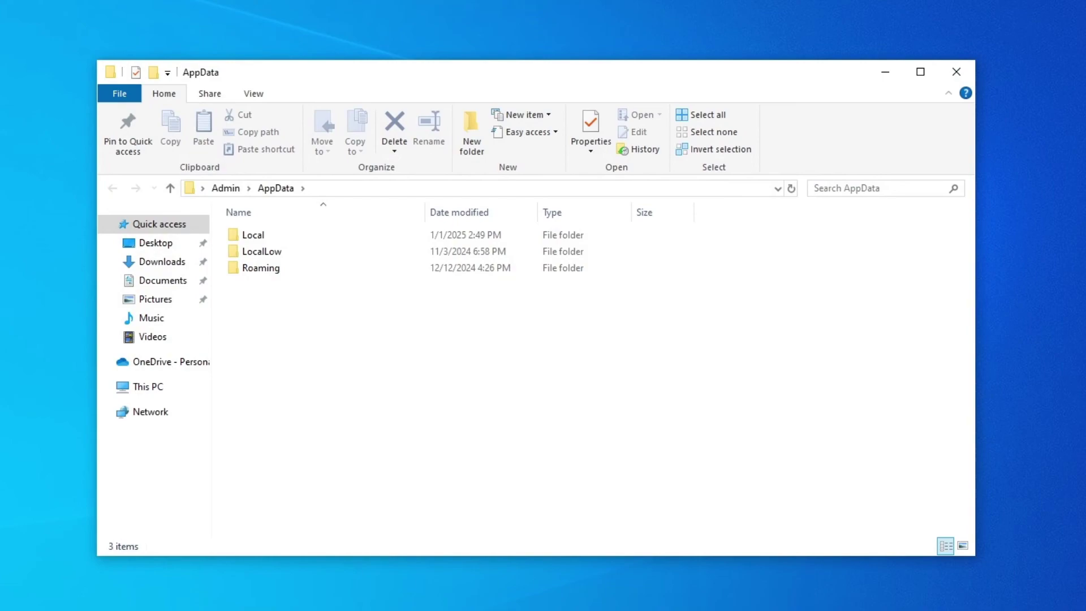
- Reopen the Local folder and scroll through it to confirm IconCache is gone
double_click(269, 238)
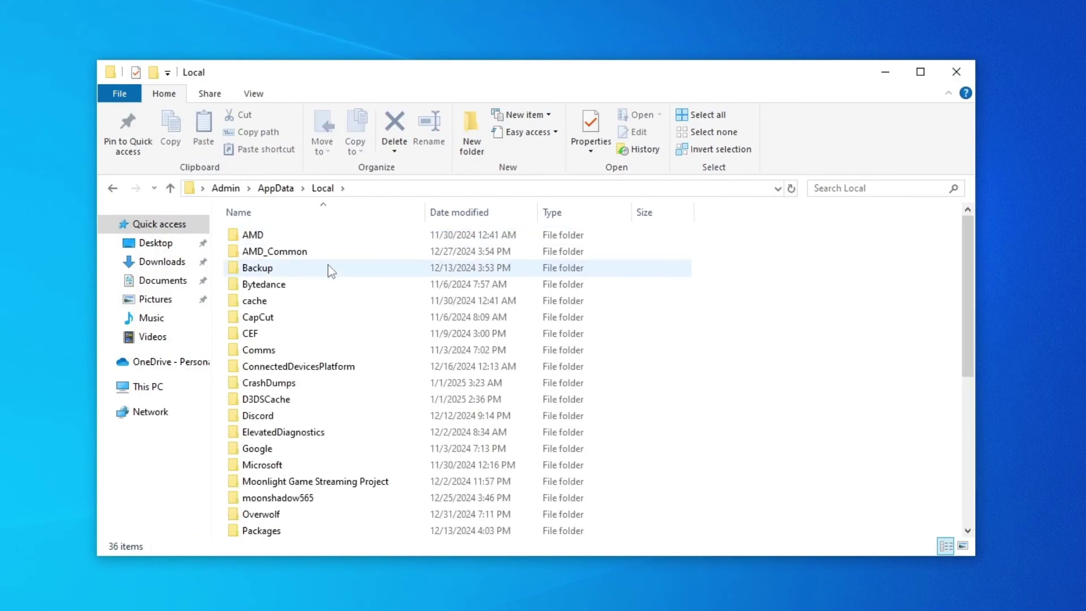
scroll(404, 373, down, 6)
right_click(715, 348)
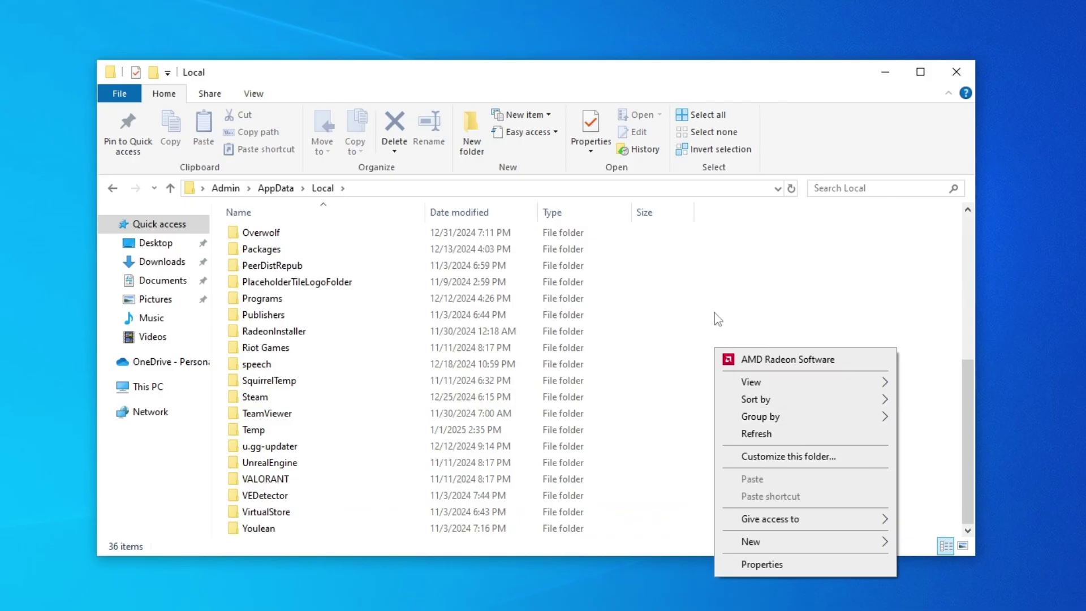
right_click(719, 288)
click(603, 598)
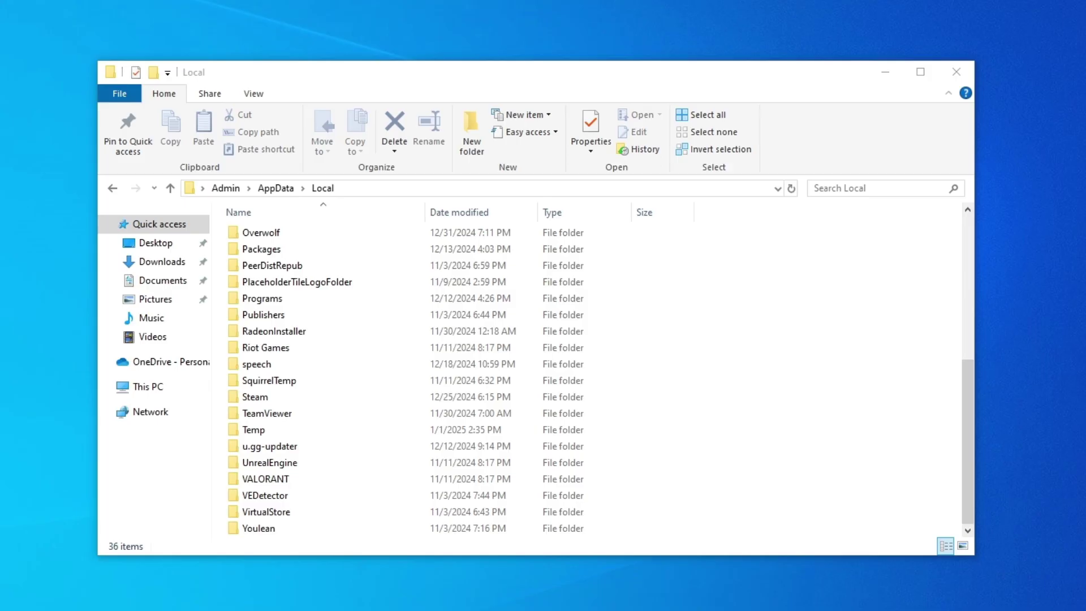
right_click(809, 353)
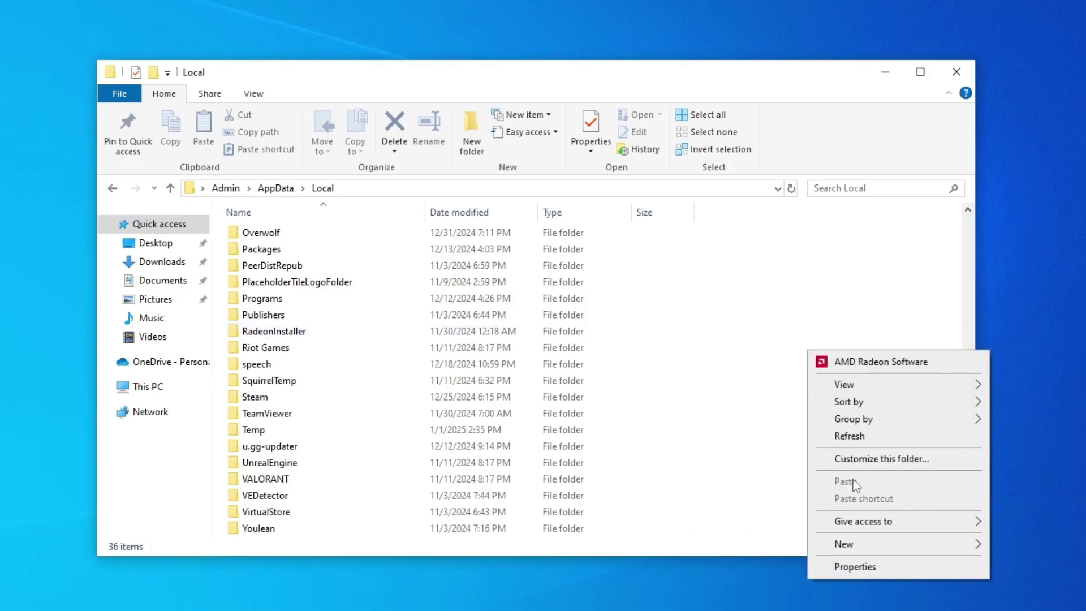
click(771, 480)
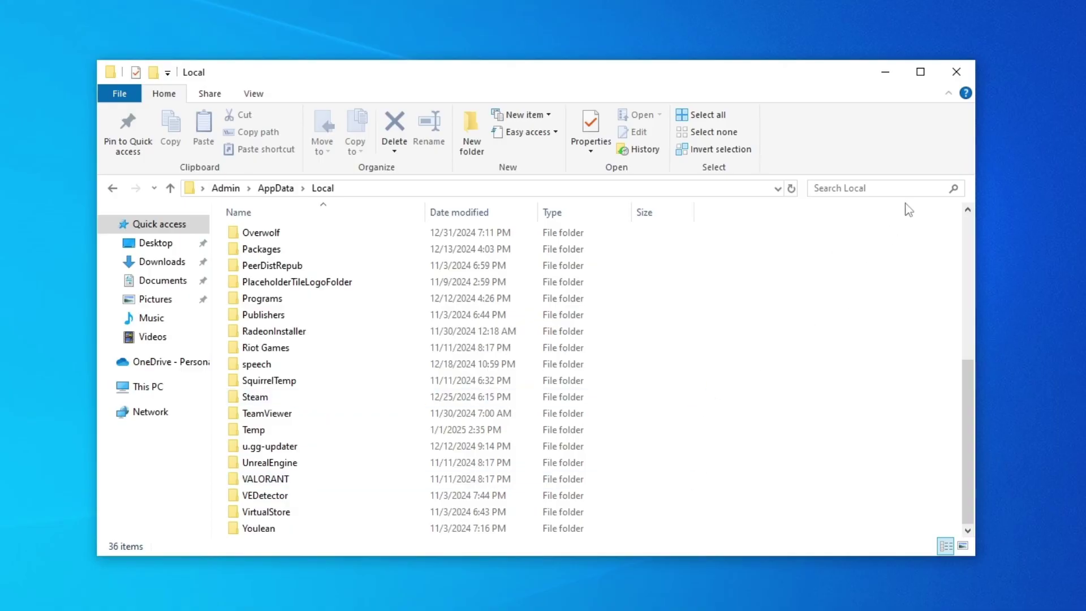
click(956, 74)
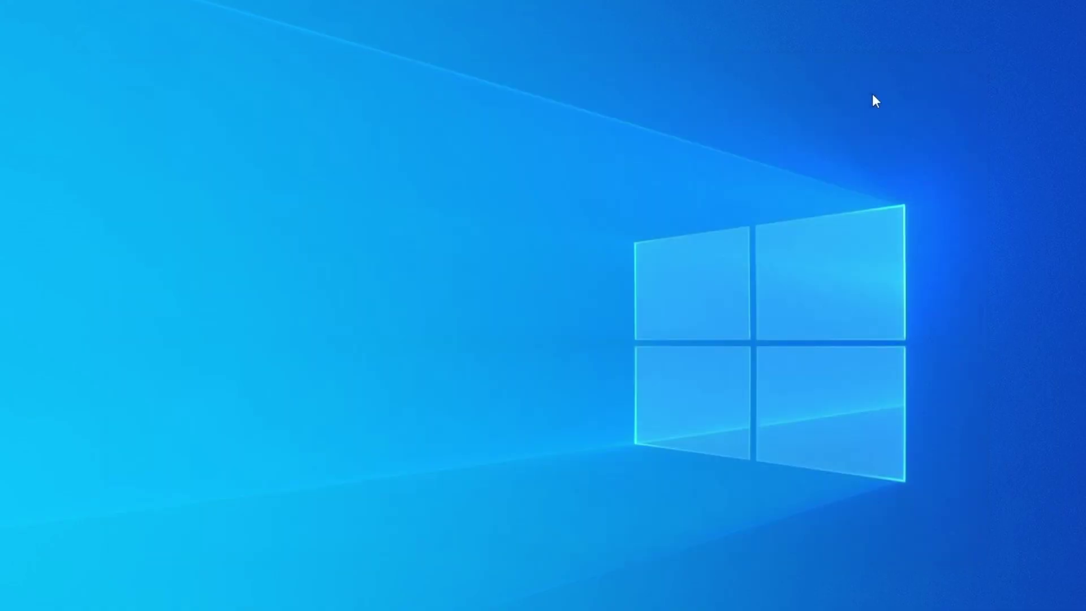